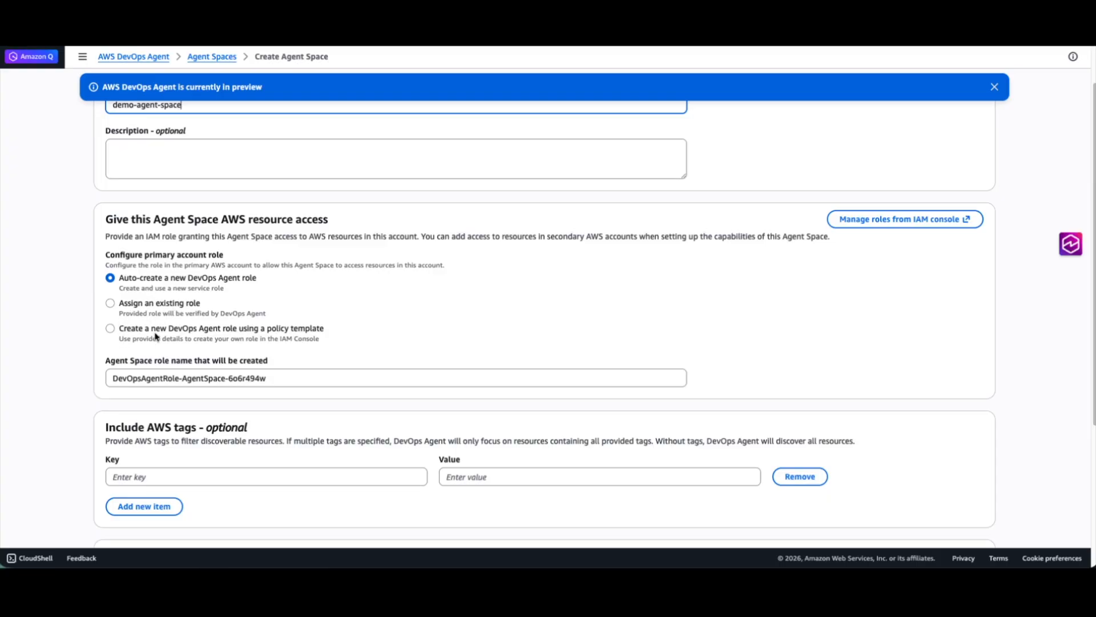
Step: Choose to create the primary account role from a policy template and review the setup instructions it provides
{"action": "left_click", "coordinate": [111, 329]}
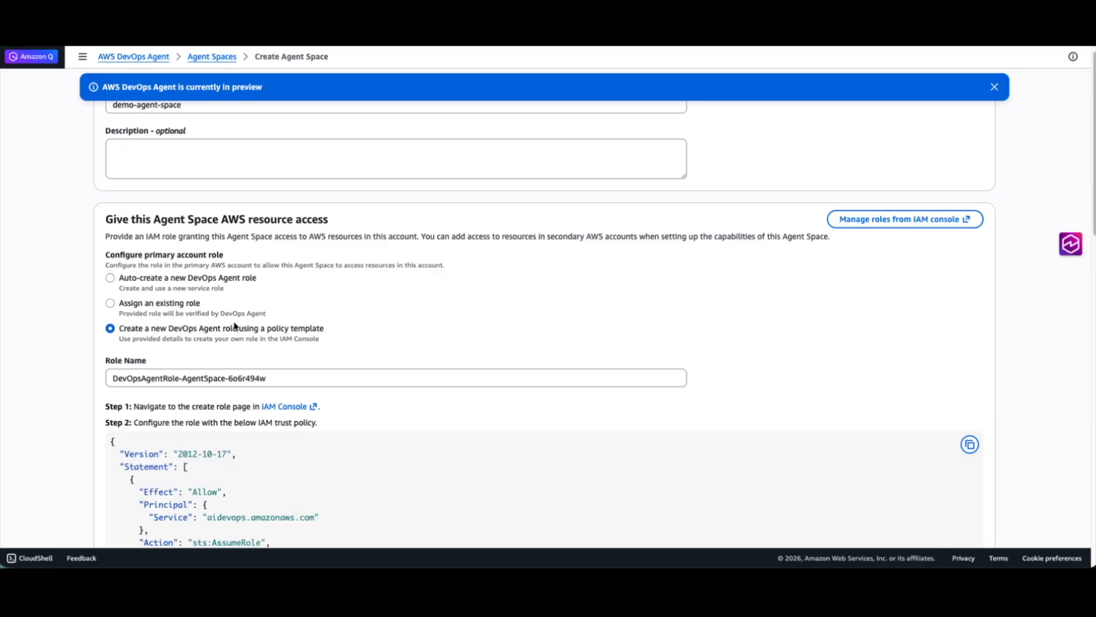
{"action": "scroll", "coordinate": [274, 319], "scroll_direction": "down", "scroll_amount": 3}
{"action": "scroll", "coordinate": [274, 324], "scroll_direction": "down", "scroll_amount": 1}
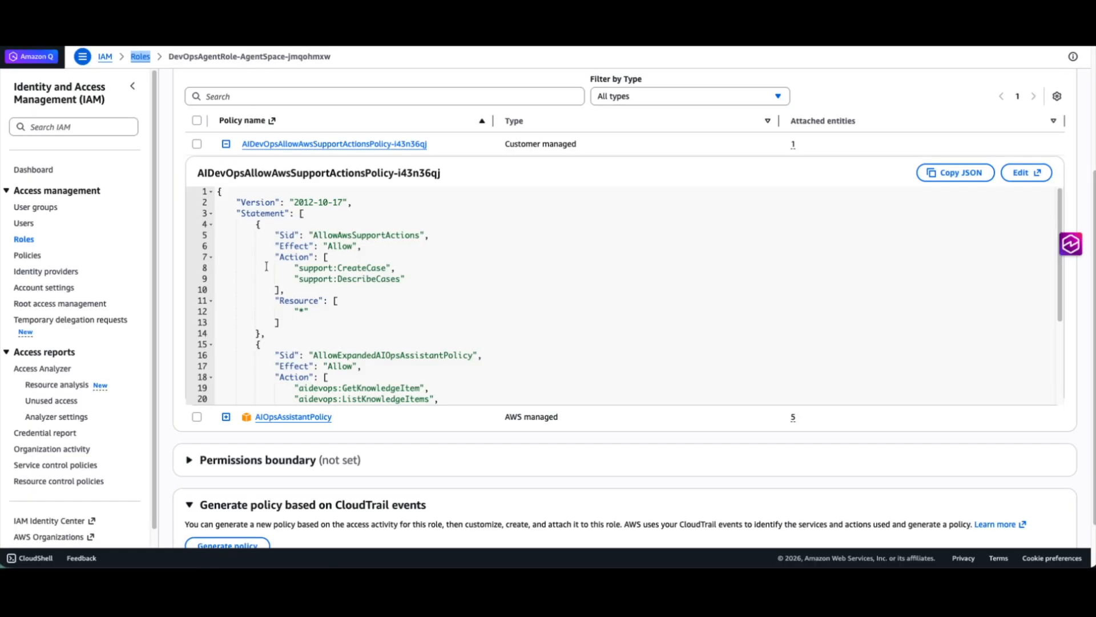
Step: Examine the trust policy of the existing DevOpsAgentRole-AgentSpace-jmqohmxw role in IAM
{"action": "scroll", "coordinate": [264, 258], "scroll_direction": "up", "scroll_amount": 5}
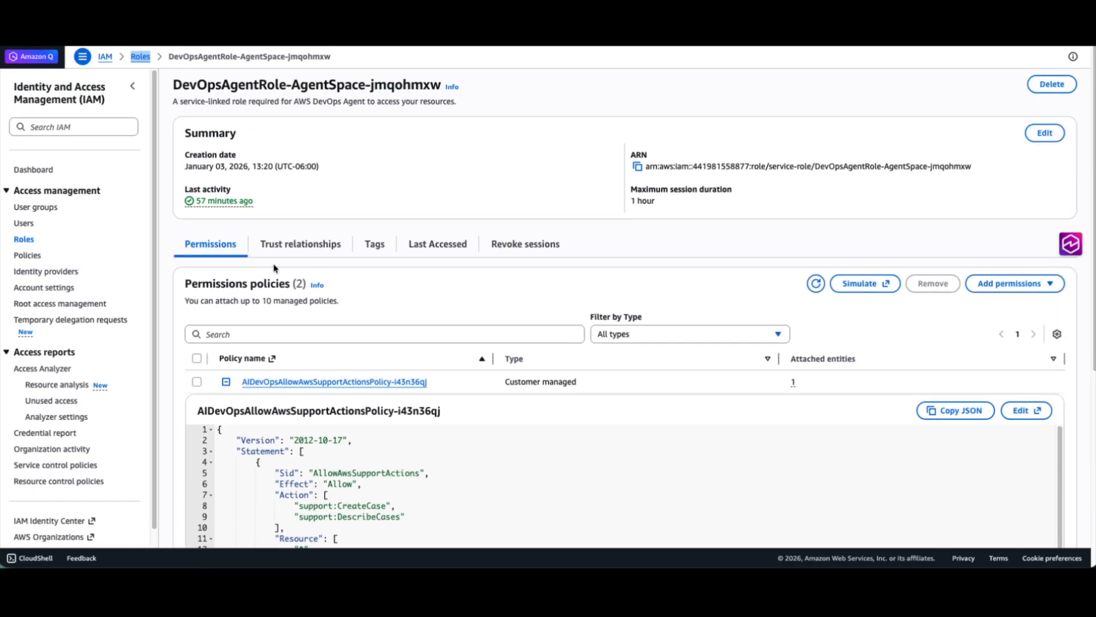
{"action": "left_click", "coordinate": [299, 244]}
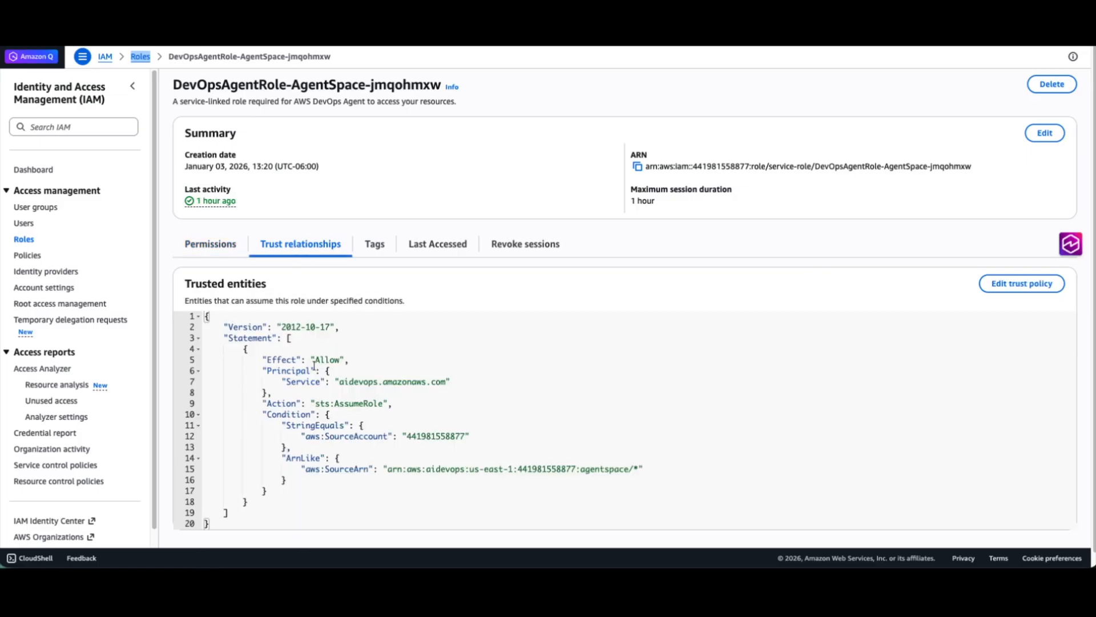
{"action": "left_click_drag", "start_coordinate": [352, 503], "coordinate": [260, 326]}
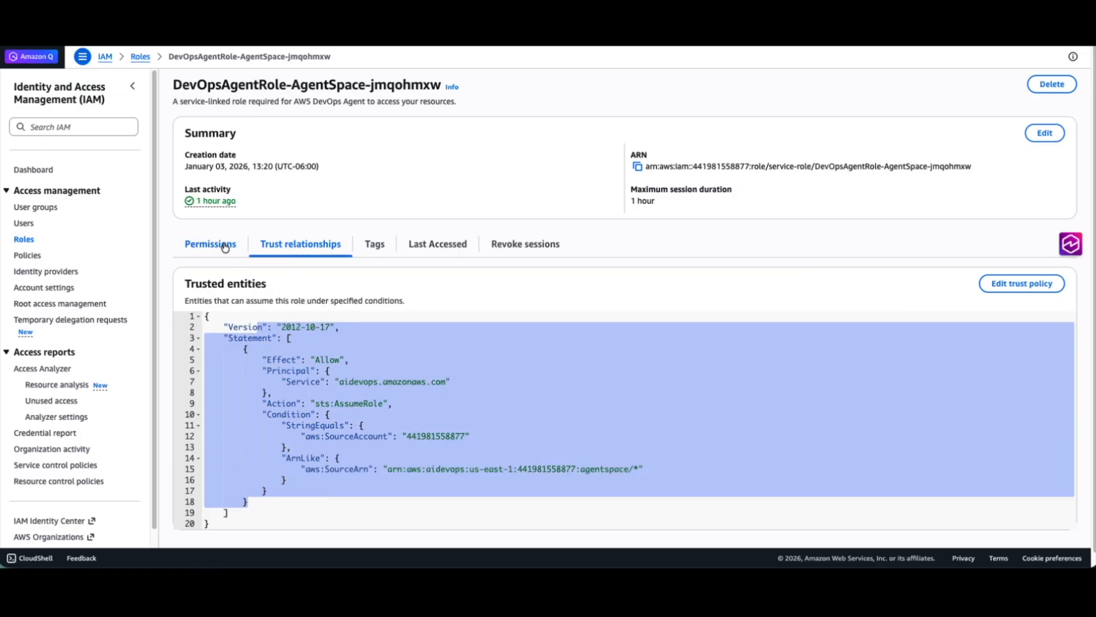
Step: Examine the role's permissions policies, reading both statements of the AIDevOpsAllowAwsSupportActionsPolicy-i43n36qj JSON, then collapse it
{"action": "left_click", "coordinate": [225, 247]}
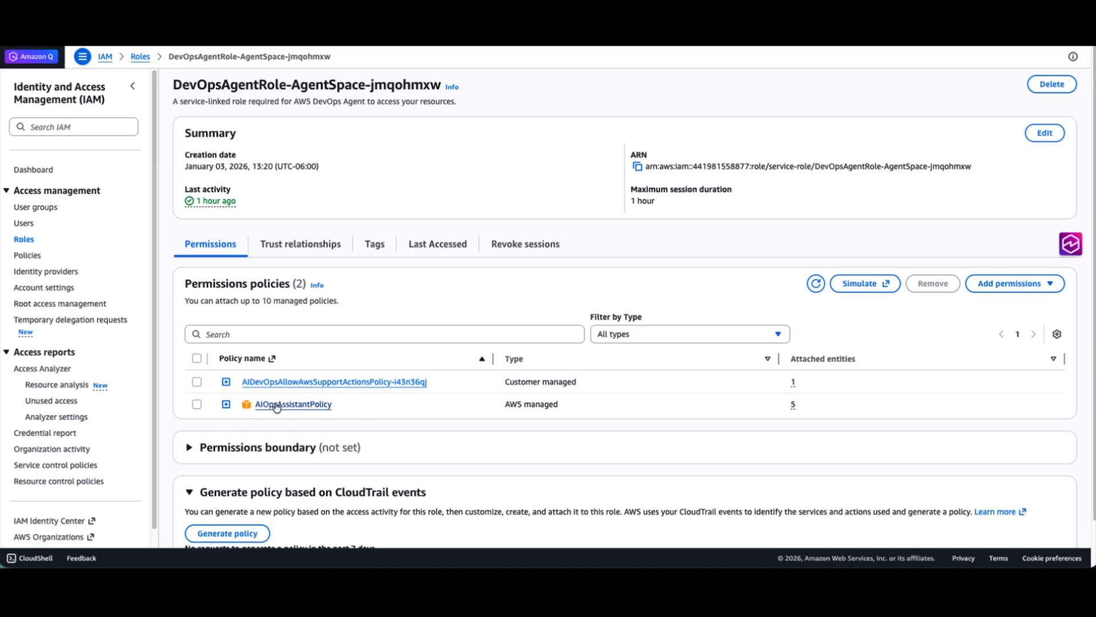
{"action": "left_click", "coordinate": [226, 381]}
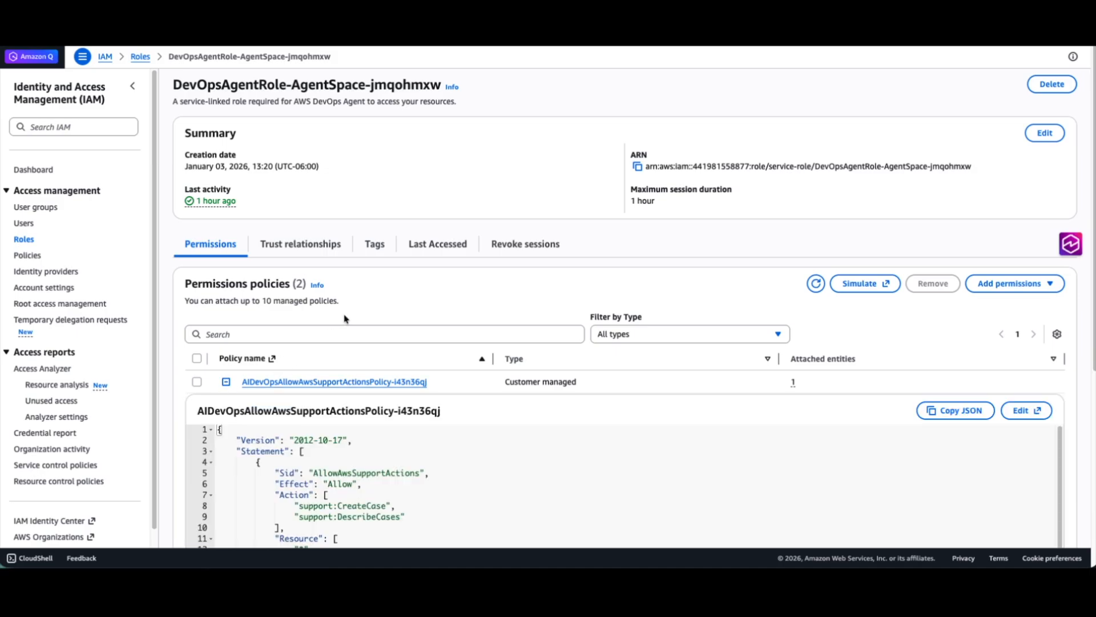
{"action": "scroll", "coordinate": [345, 318], "scroll_direction": "down", "scroll_amount": 3}
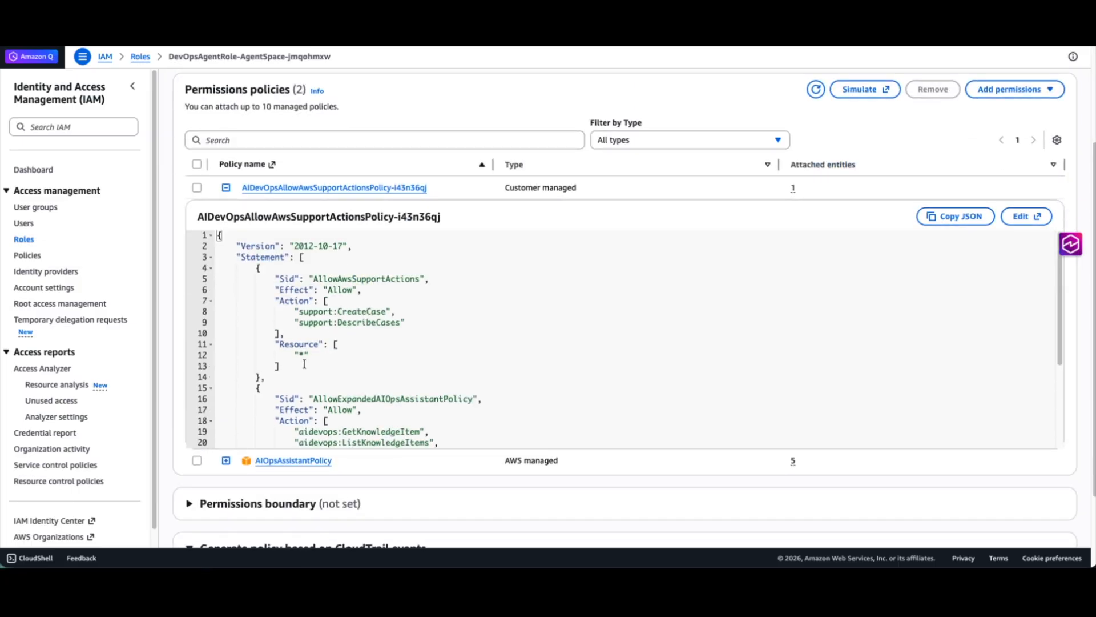
{"action": "left_click_drag", "start_coordinate": [324, 370], "coordinate": [278, 304]}
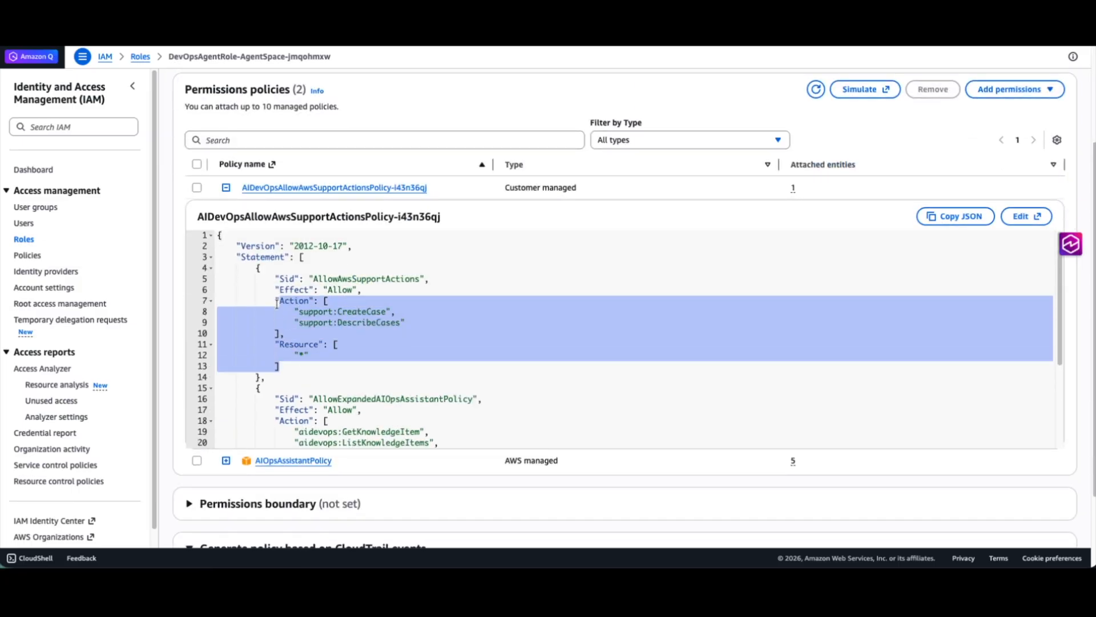
{"action": "left_click", "coordinate": [346, 390]}
{"action": "scroll", "coordinate": [354, 388], "scroll_direction": "down", "scroll_amount": 2}
{"action": "scroll", "coordinate": [357, 386], "scroll_direction": "down", "scroll_amount": 3}
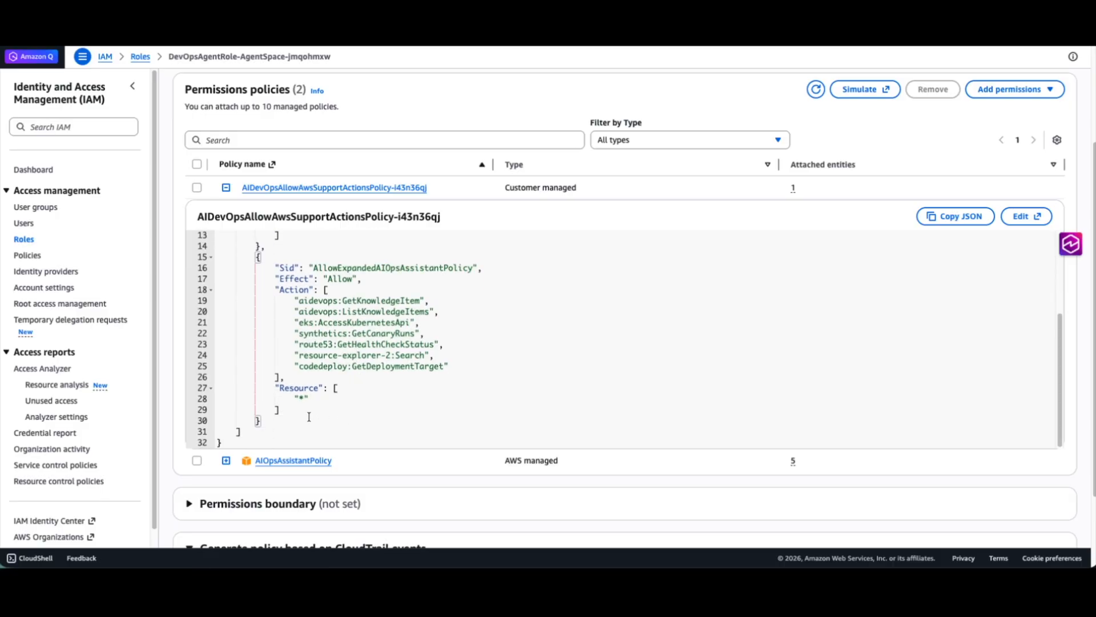
{"action": "left_click_drag", "start_coordinate": [309, 417], "coordinate": [177, 371]}
{"action": "left_click", "coordinate": [332, 420]}
{"action": "left_click", "coordinate": [226, 187]}
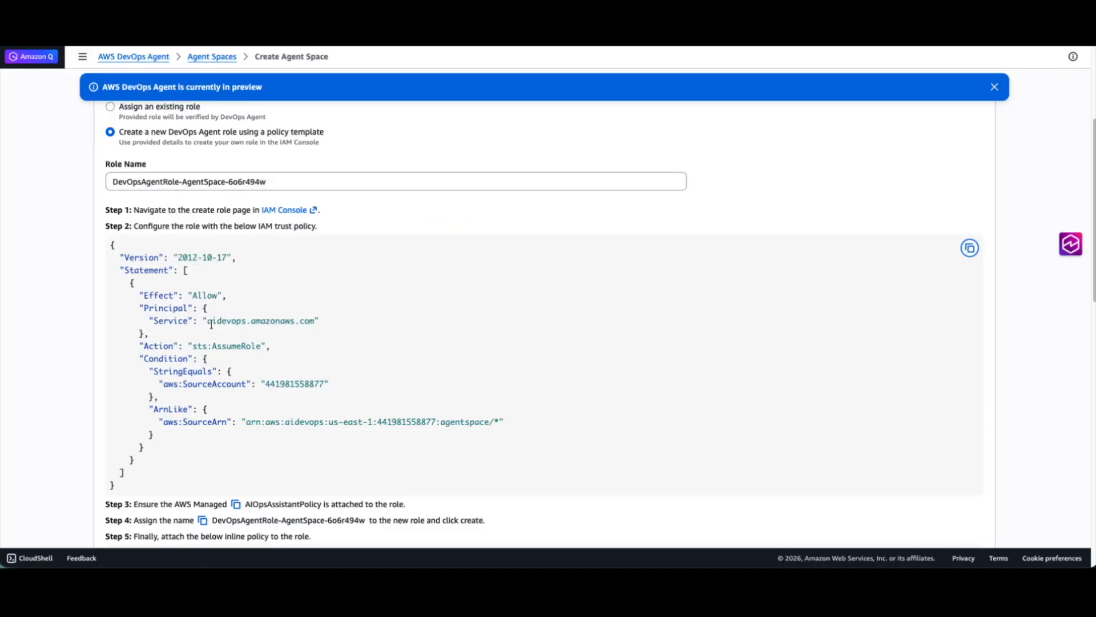
Step: Return to the Create Agent Space form and set the primary account role to auto-create a new DevOps Agent role
{"action": "scroll", "coordinate": [211, 330], "scroll_direction": "up", "scroll_amount": 4}
{"action": "scroll", "coordinate": [210, 330], "scroll_direction": "up", "scroll_amount": 1}
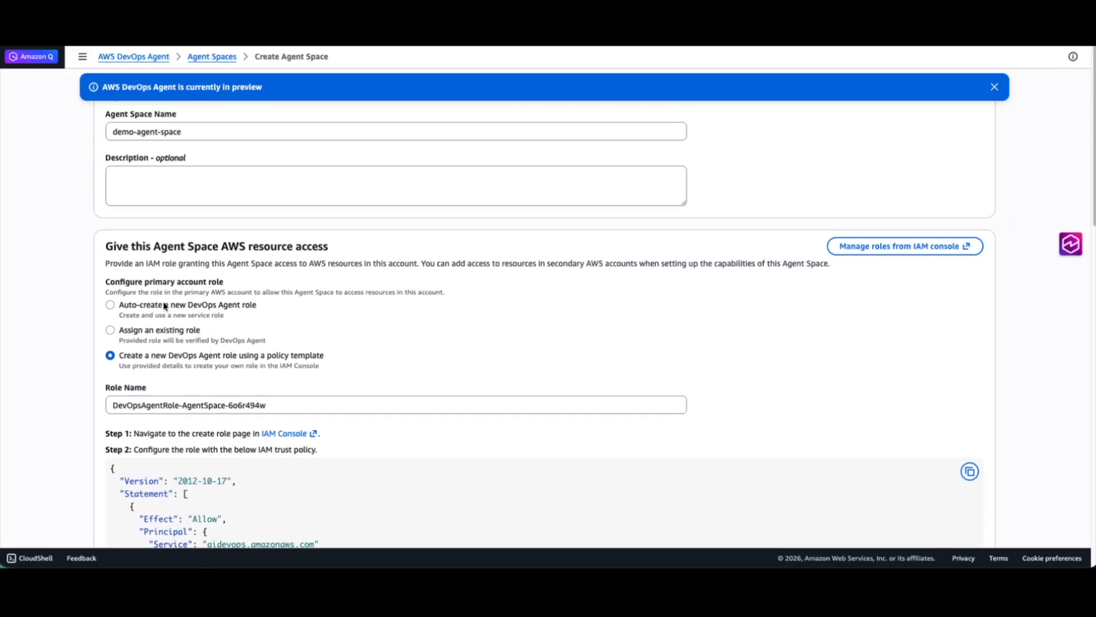
{"action": "left_click", "coordinate": [112, 306]}
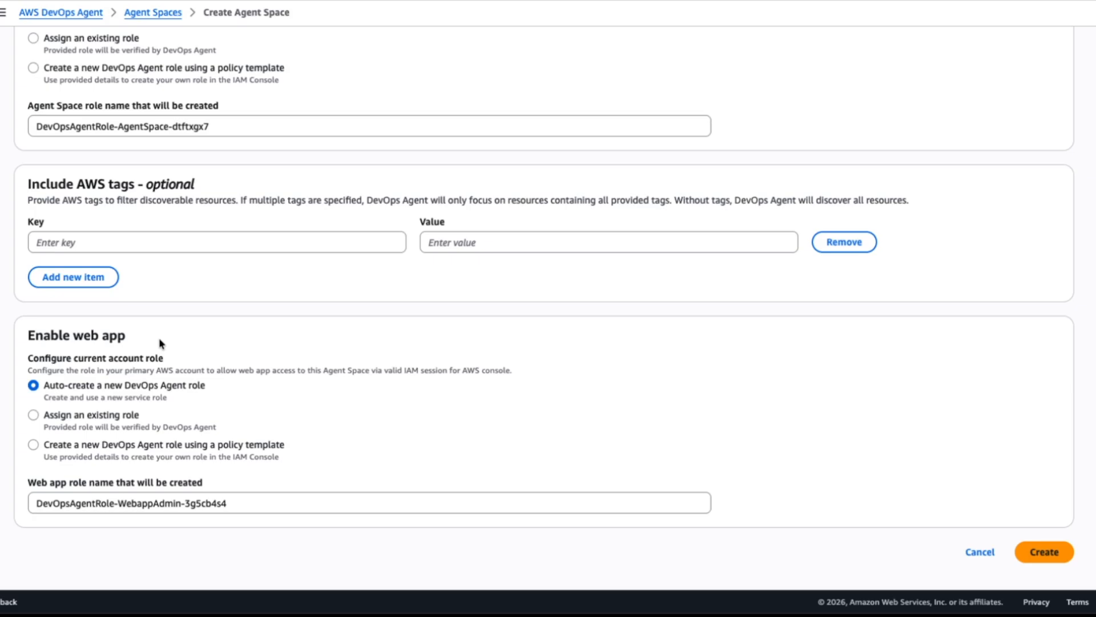
Step: Choose the policy template option for the web app role and review its trust policy and inline policy
{"action": "scroll", "coordinate": [173, 255], "scroll_direction": "up", "scroll_amount": 1}
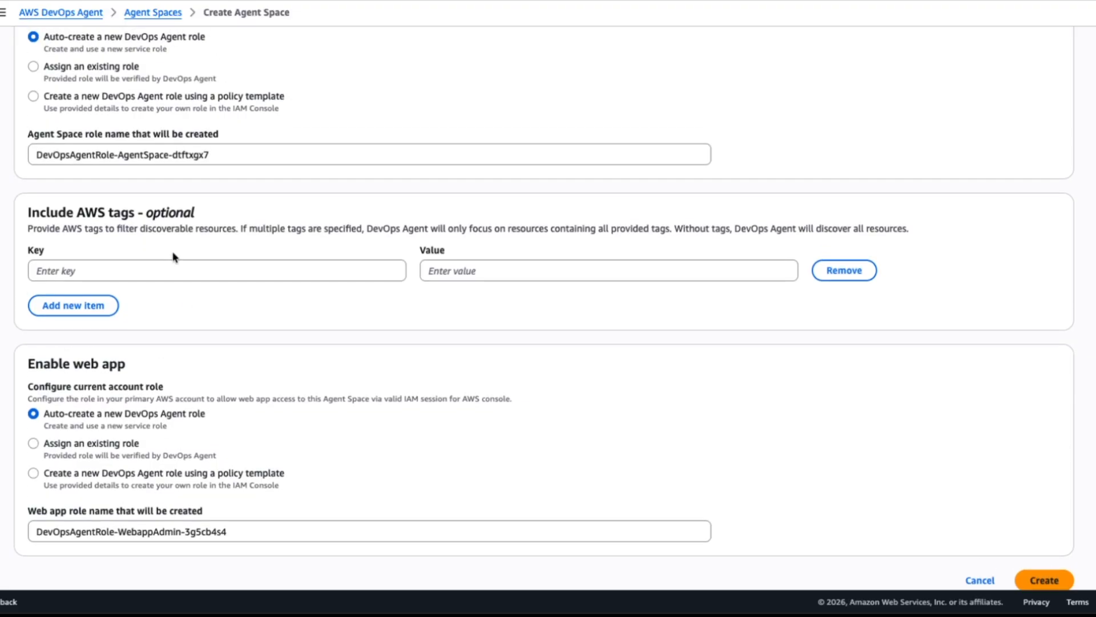
{"action": "scroll", "coordinate": [178, 249], "scroll_direction": "down", "scroll_amount": 2}
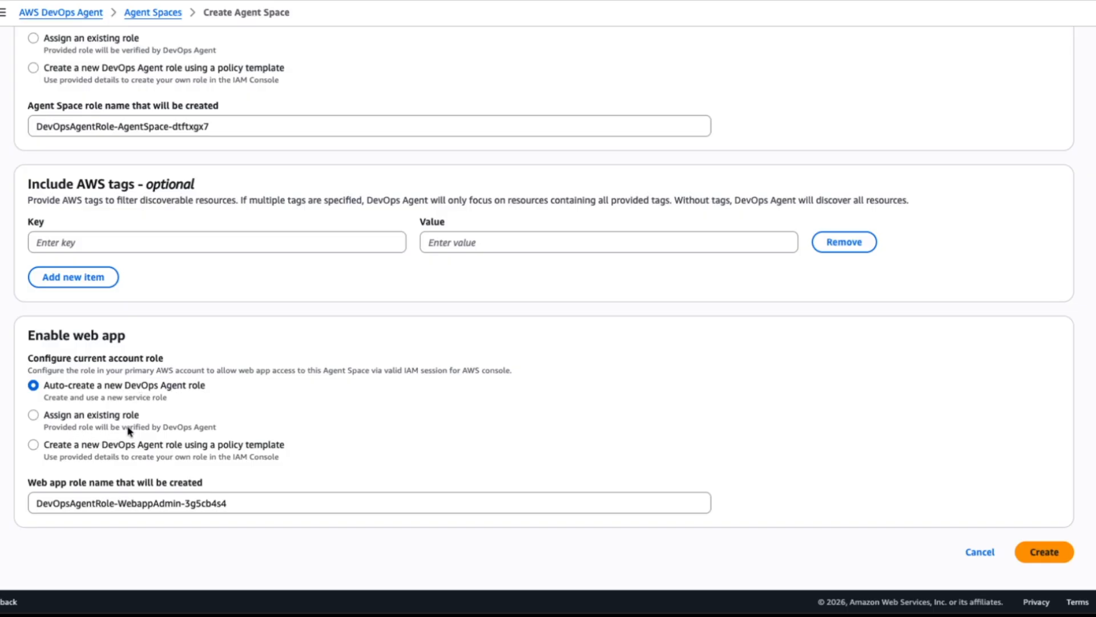
{"action": "left_click", "coordinate": [34, 445]}
{"action": "scroll", "coordinate": [206, 421], "scroll_direction": "down", "scroll_amount": 1}
{"action": "scroll", "coordinate": [207, 422], "scroll_direction": "down", "scroll_amount": 5}
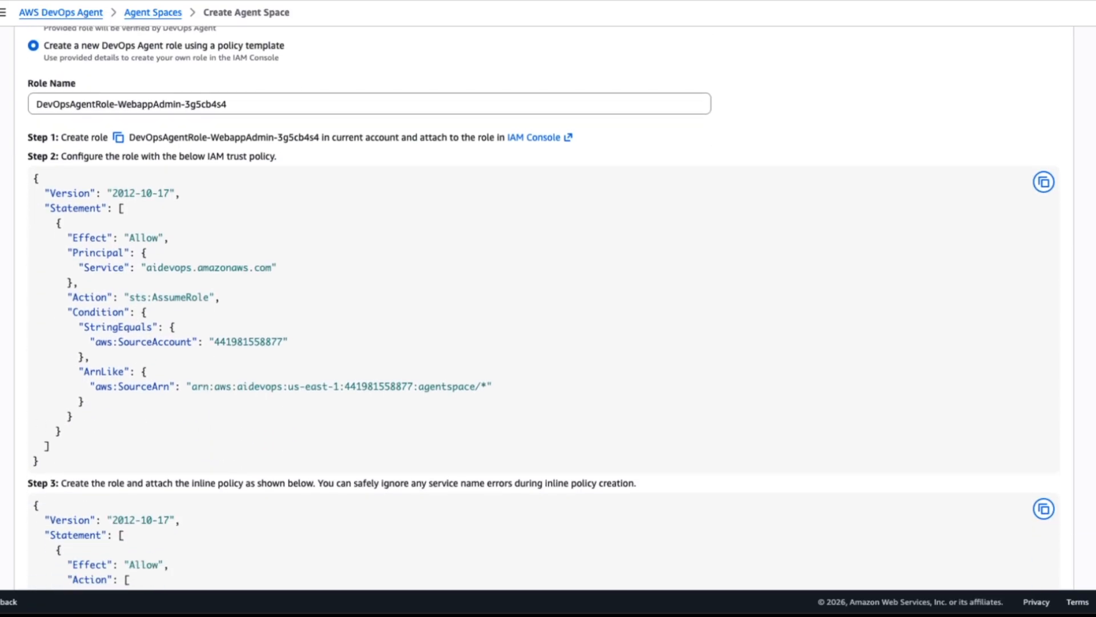
{"action": "scroll", "coordinate": [35, 409], "scroll_direction": "down", "scroll_amount": 1}
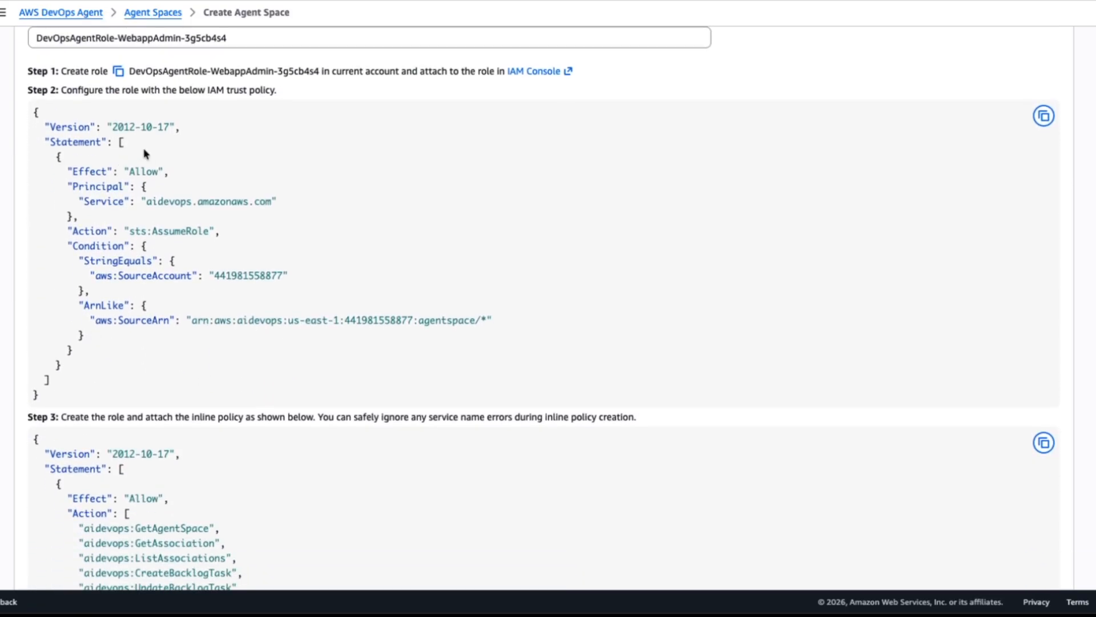
{"action": "left_click_drag", "start_coordinate": [90, 155], "coordinate": [276, 380]}
{"action": "left_click", "coordinate": [271, 378]}
{"action": "scroll", "coordinate": [274, 433], "scroll_direction": "down", "scroll_amount": 9}
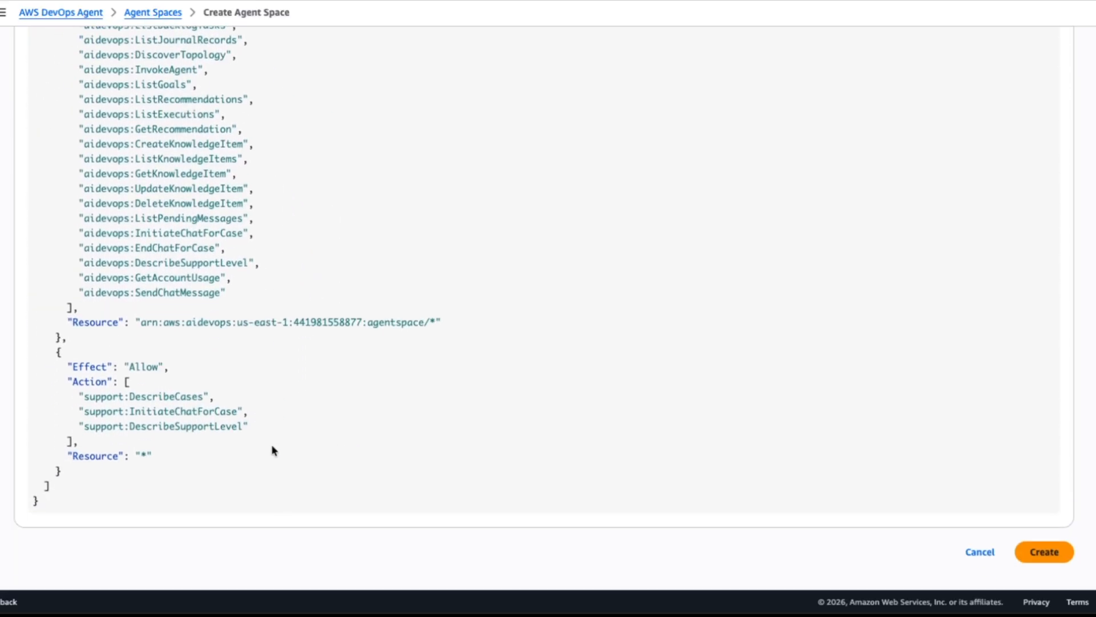
Step: Set the web app role to auto-create a new DevOps Agent role and create the Agent Space
{"action": "scroll", "coordinate": [252, 465], "scroll_direction": "up", "scroll_amount": 6}
{"action": "scroll", "coordinate": [256, 470], "scroll_direction": "up", "scroll_amount": 10}
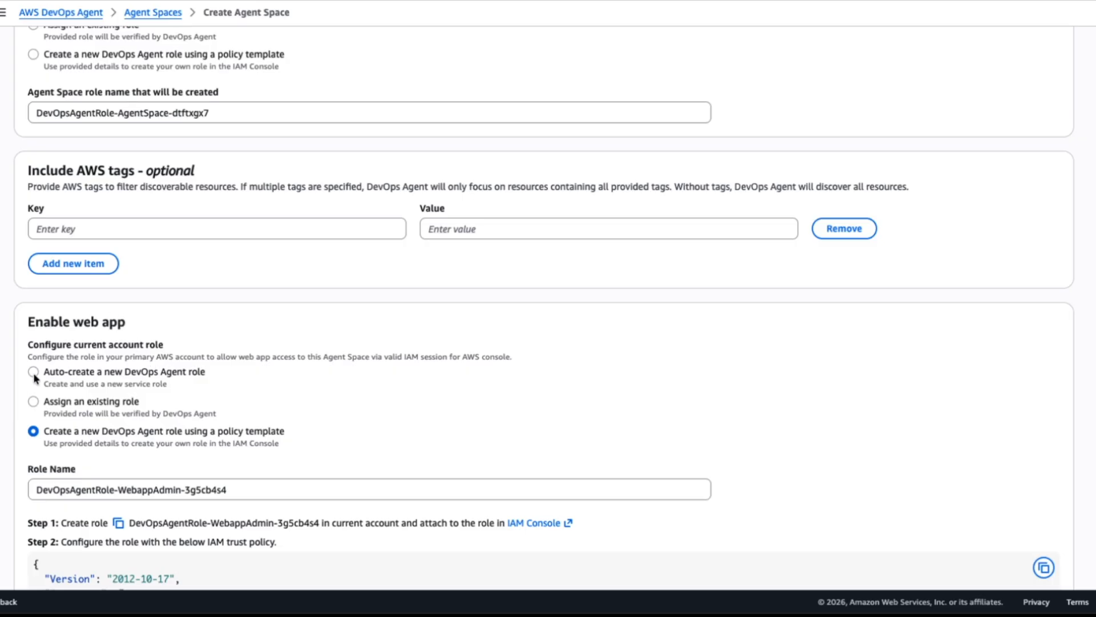
{"action": "left_click", "coordinate": [33, 372]}
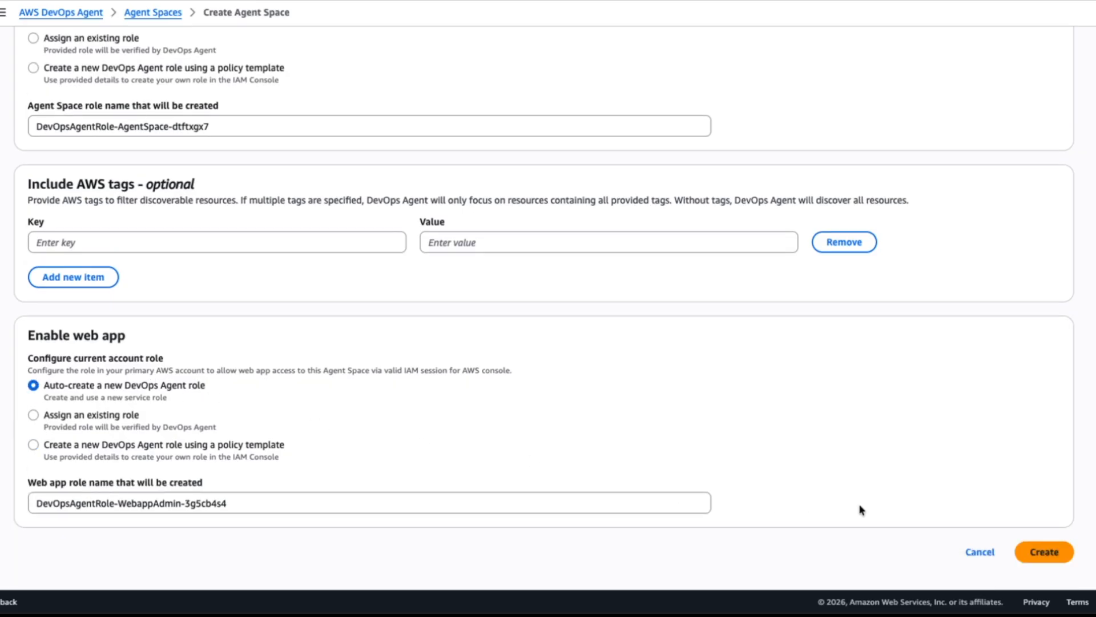
{"action": "left_click", "coordinate": [1063, 557]}
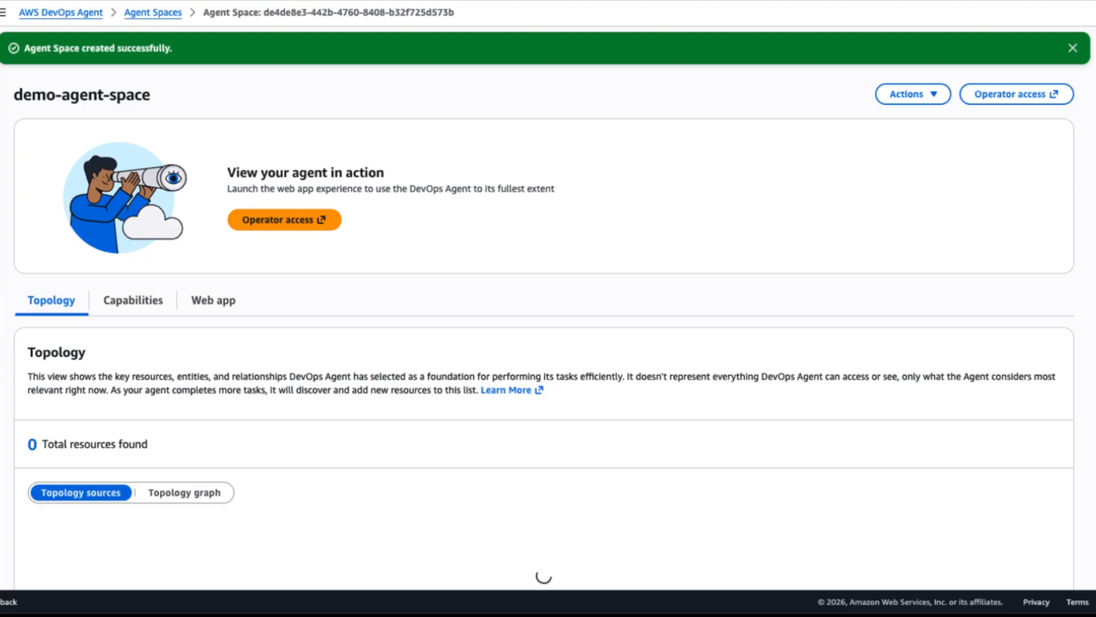
Step: Review the top resource types by count in the new Agent Space's topology sources
{"action": "scroll", "coordinate": [545, 329], "scroll_direction": "down", "scroll_amount": 3}
{"action": "scroll", "coordinate": [544, 329], "scroll_direction": "down", "scroll_amount": 3}
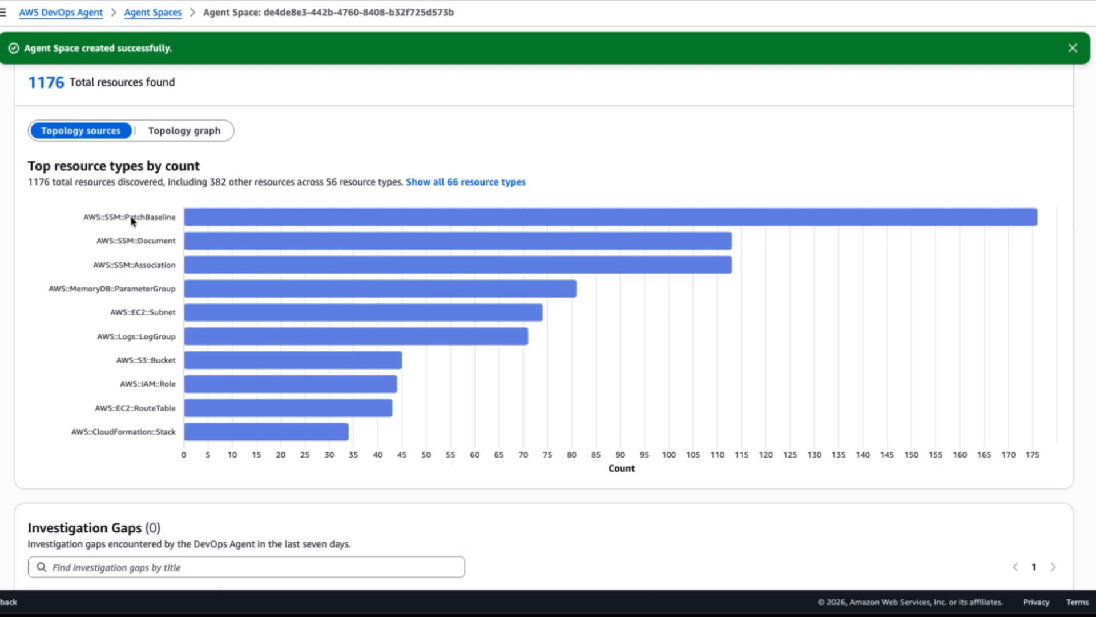
{"action": "scroll", "coordinate": [135, 250], "scroll_direction": "down", "scroll_amount": 1}
{"action": "scroll", "coordinate": [135, 239], "scroll_direction": "down", "scroll_amount": 2}
{"action": "scroll", "coordinate": [137, 313], "scroll_direction": "up", "scroll_amount": 2}
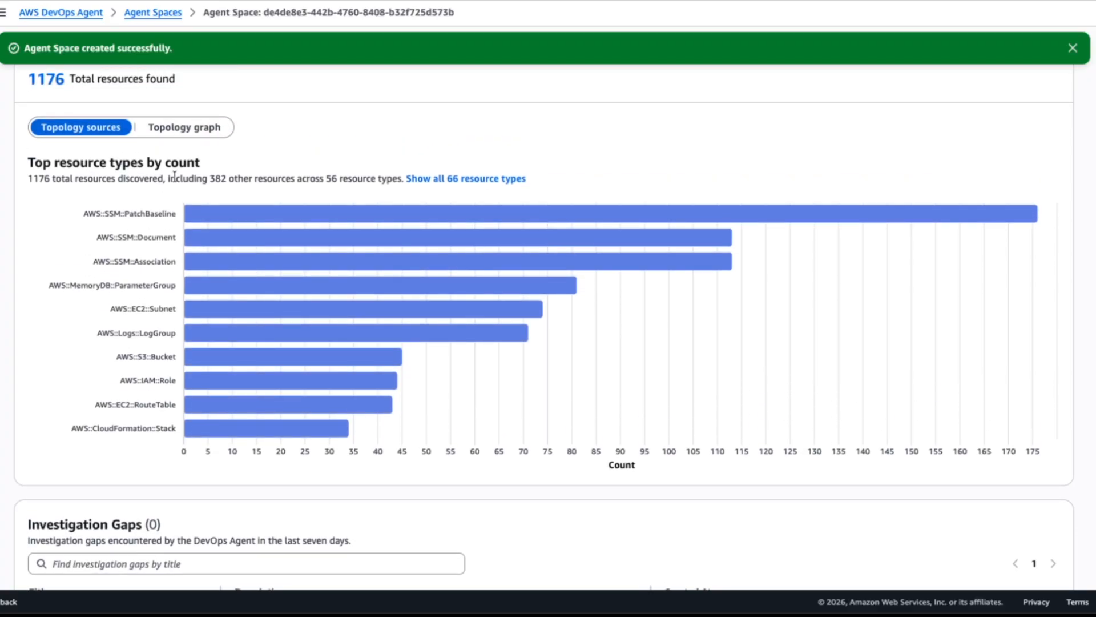
Step: Switch the topology view to the topology graph and show it at the Container level
{"action": "left_click", "coordinate": [197, 132]}
{"action": "left_click", "coordinate": [142, 194]}
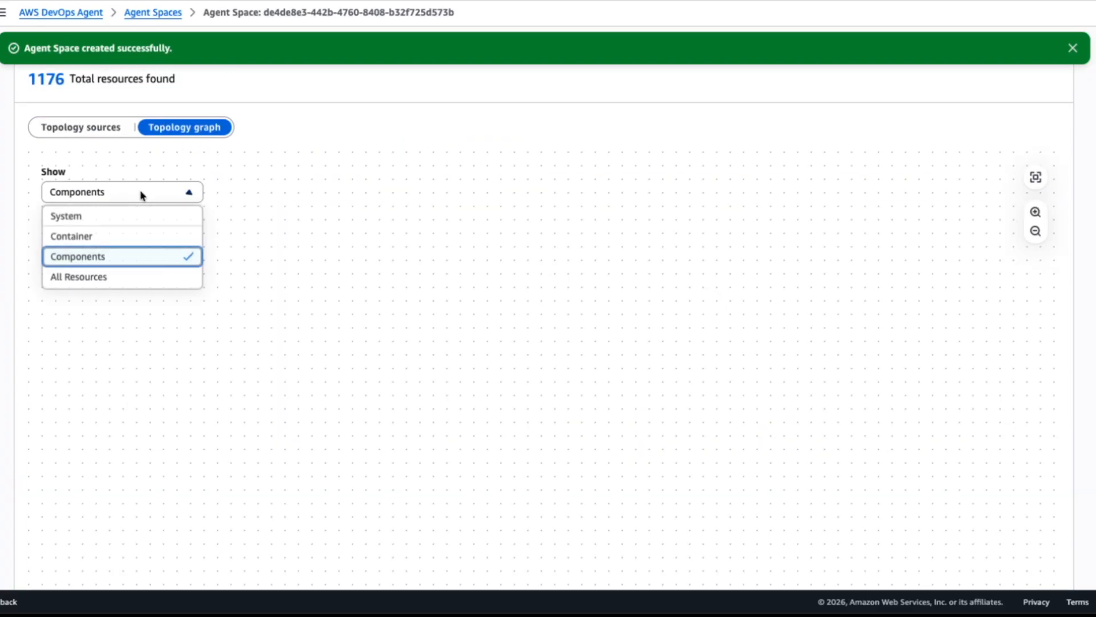
{"action": "left_click", "coordinate": [125, 234]}
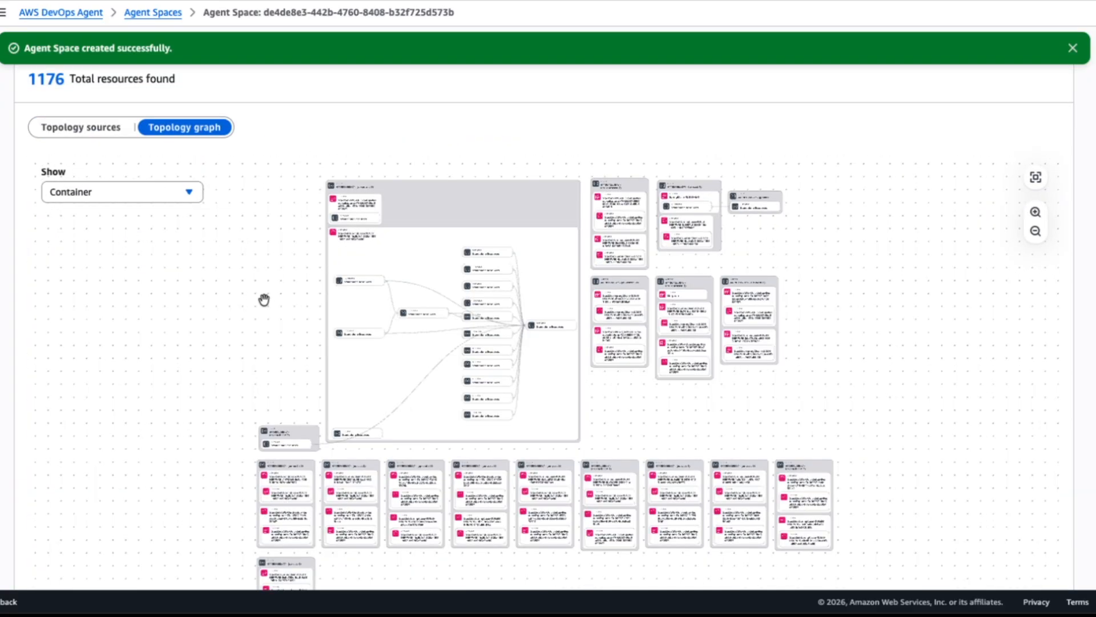